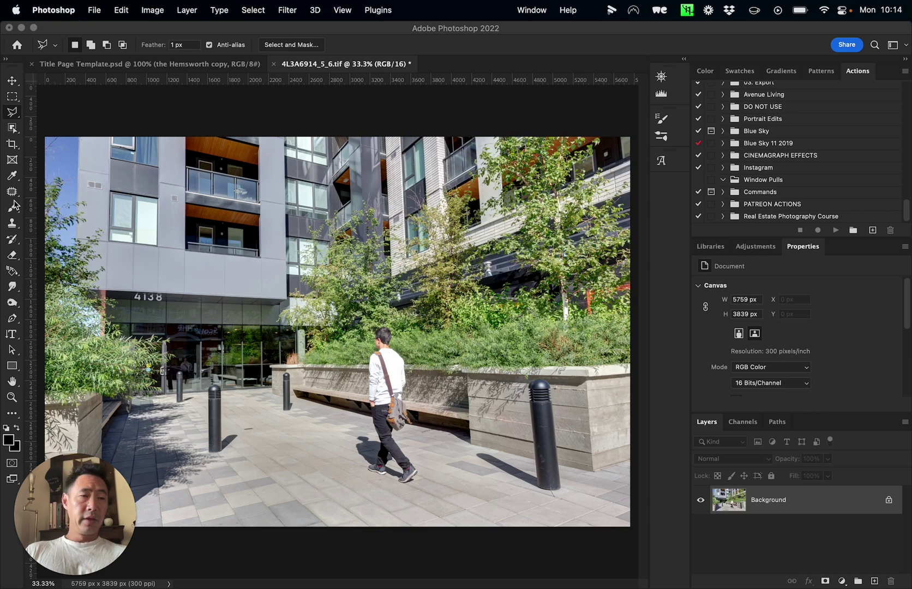
Step: Select the walking man with the Object Selection Tool
left_click(12, 129)
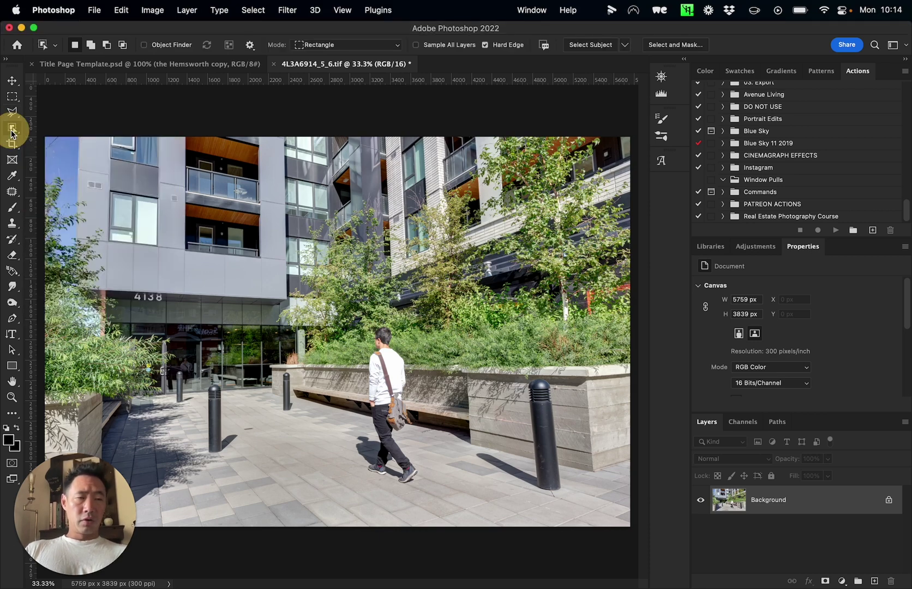
left_click_drag(11, 128, 59, 128)
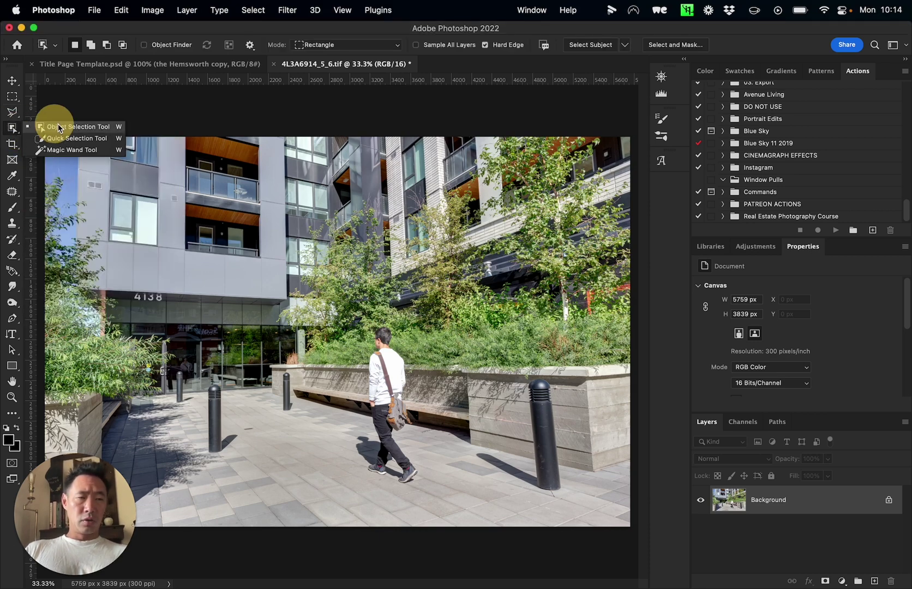
left_click(102, 130)
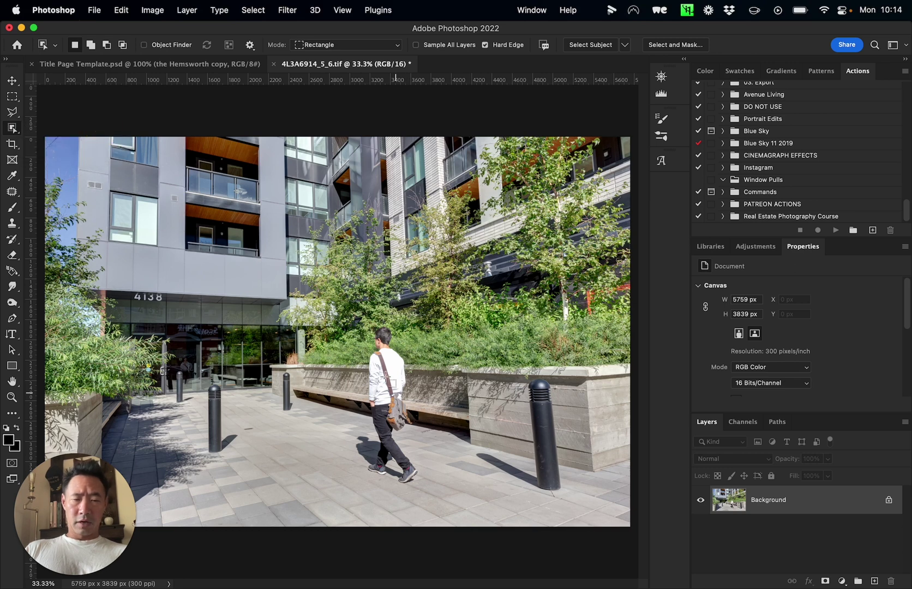
mouse_move(352, 314)
left_mouse_down()
mouse_move(415, 497)
mouse_move(438, 497)
left_mouse_up()
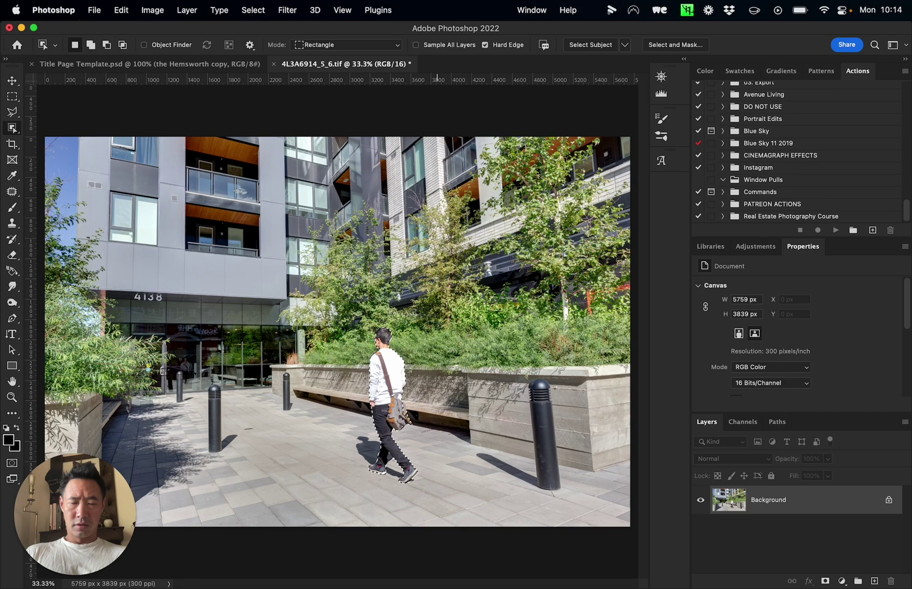
Step: Copy the selected man onto a new Layer 1 via Layer Via Copy
key("l")
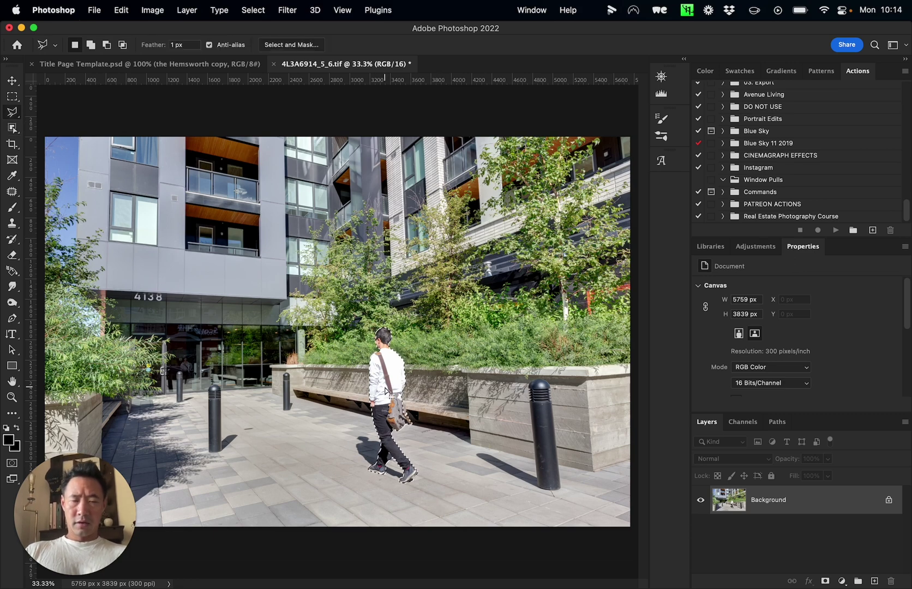
right_click(387, 312)
left_click(446, 408)
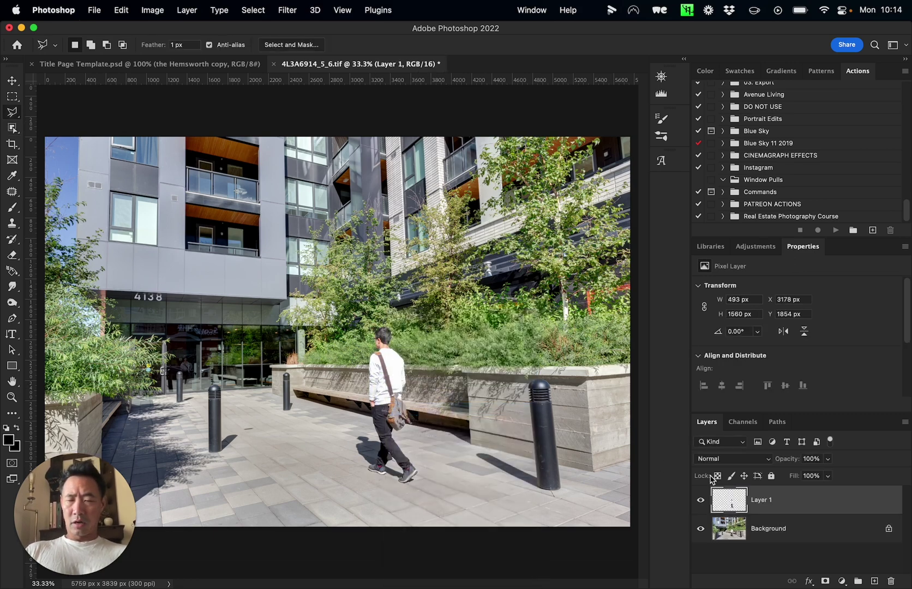
left_click(287, 10)
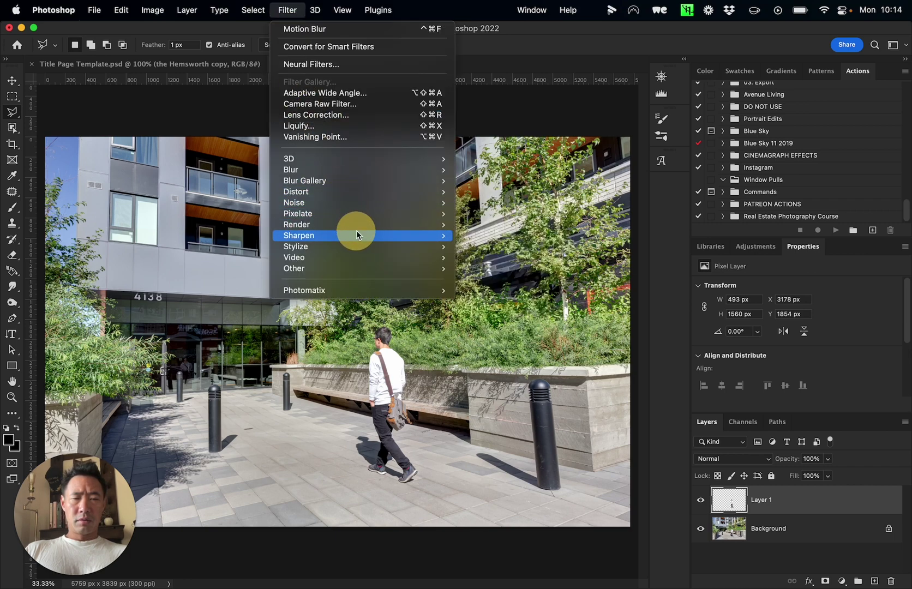
Step: Open Motion Blur for Layer 1 and set its distance to 154 pixels
mouse_move(366, 170)
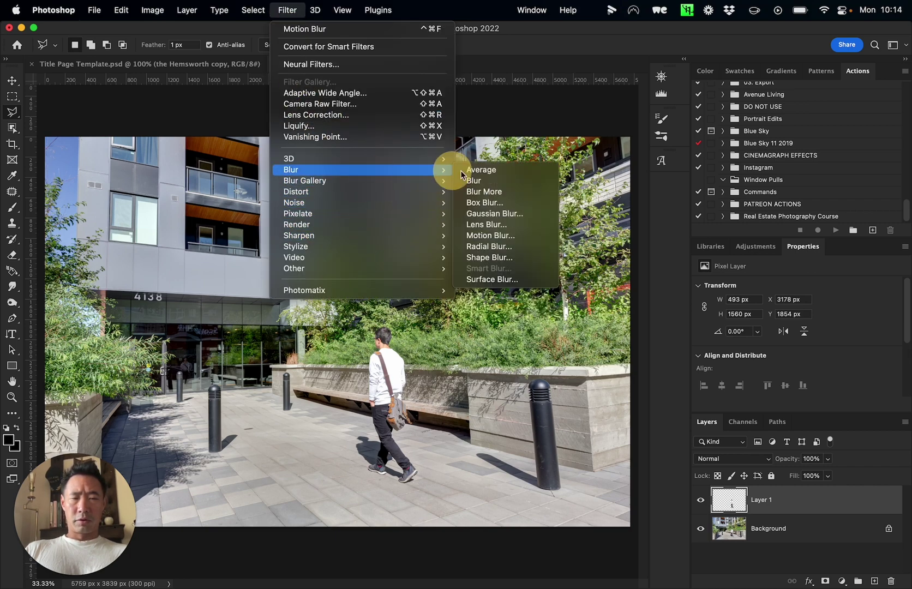
left_click(518, 235)
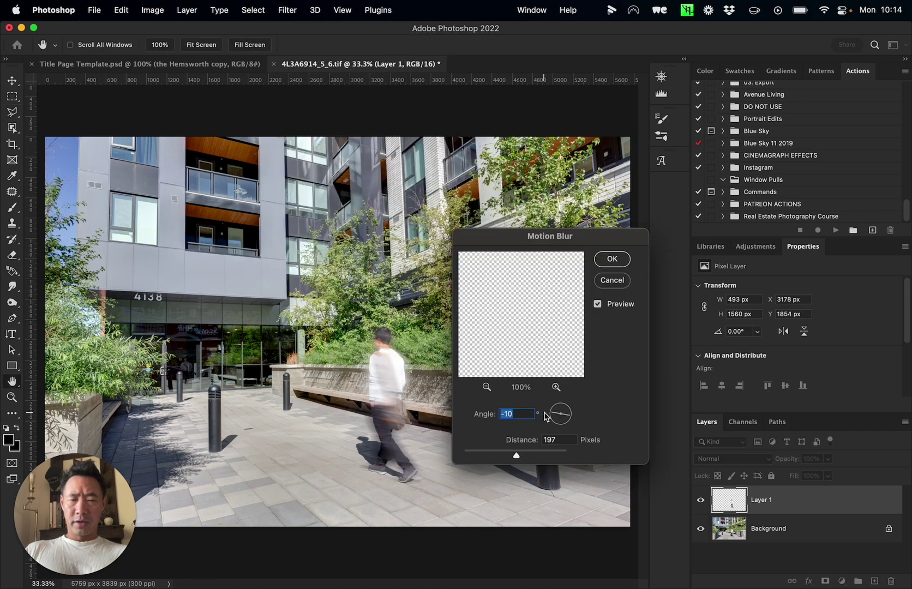
mouse_move(559, 418)
left_mouse_down()
mouse_move(576, 422)
mouse_move(569, 417)
left_mouse_up()
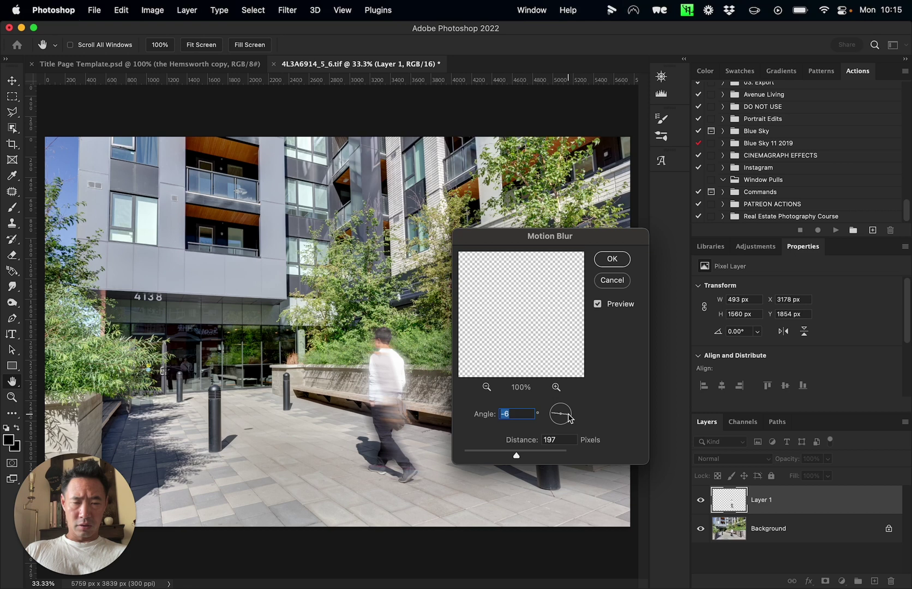
left_click_drag(516, 454, 483, 454)
left_click(485, 453)
left_click(489, 453)
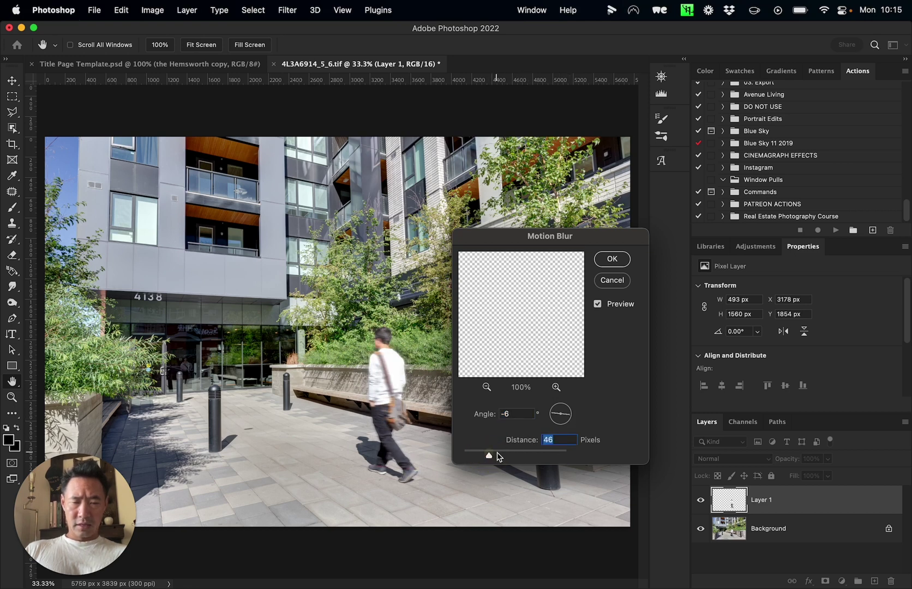
left_click(498, 453)
left_click(511, 454)
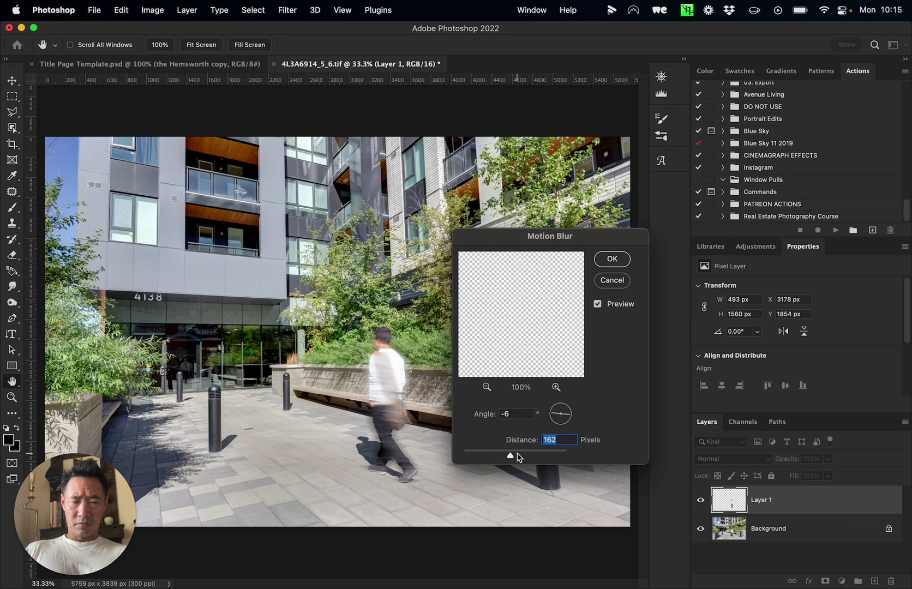
left_click(511, 456)
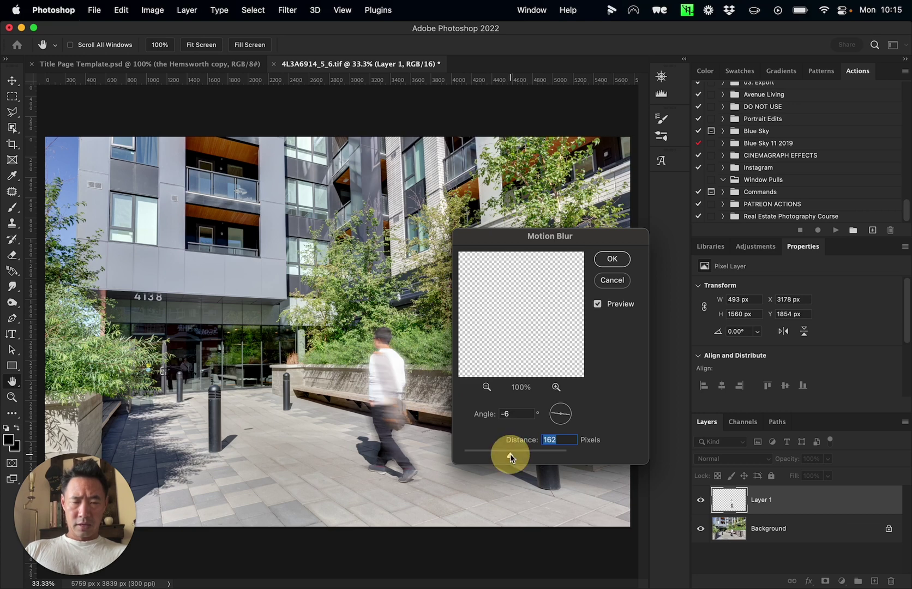
left_click_drag(510, 456, 509, 457)
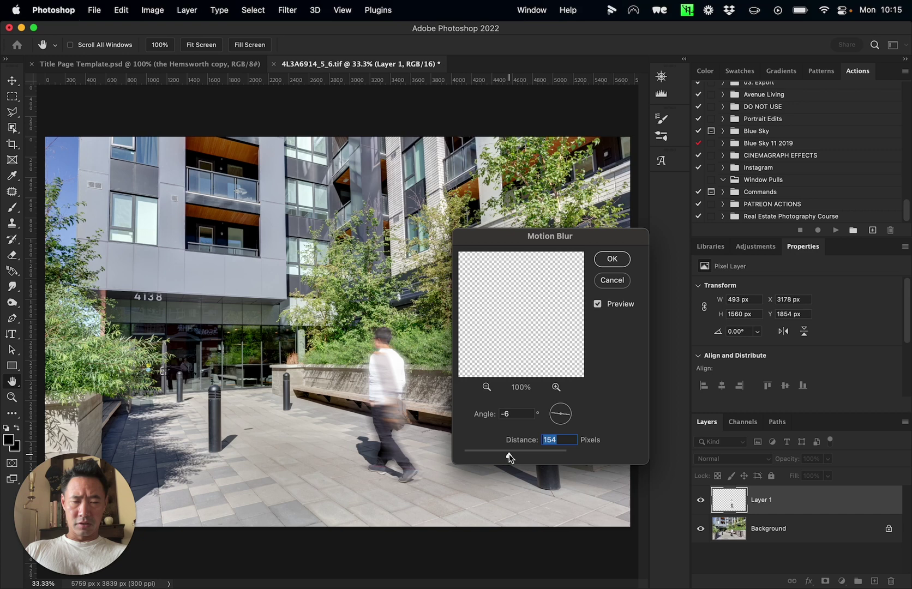
Step: Set the blur angle to -14° and apply the motion blur
left_click(570, 418)
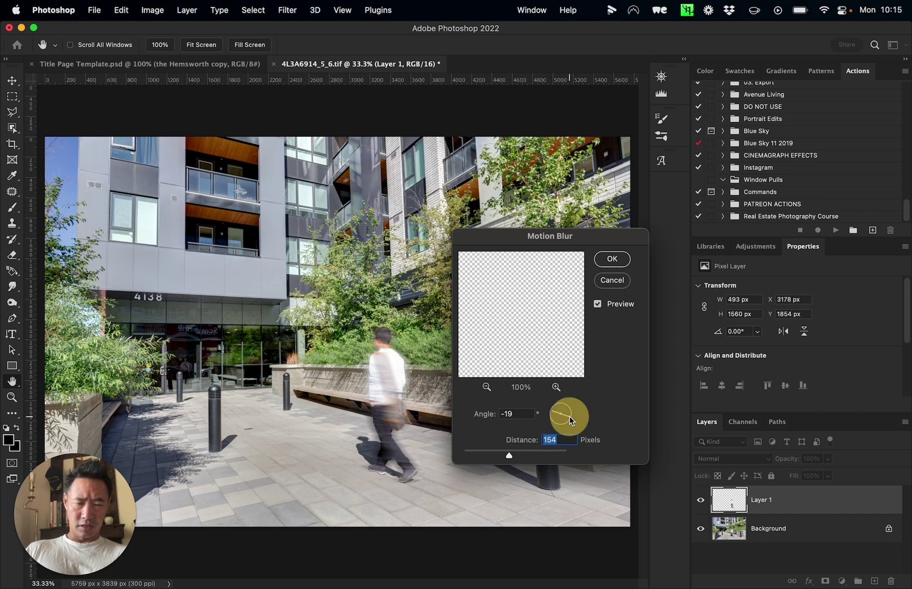
left_click_drag(569, 418, 568, 417)
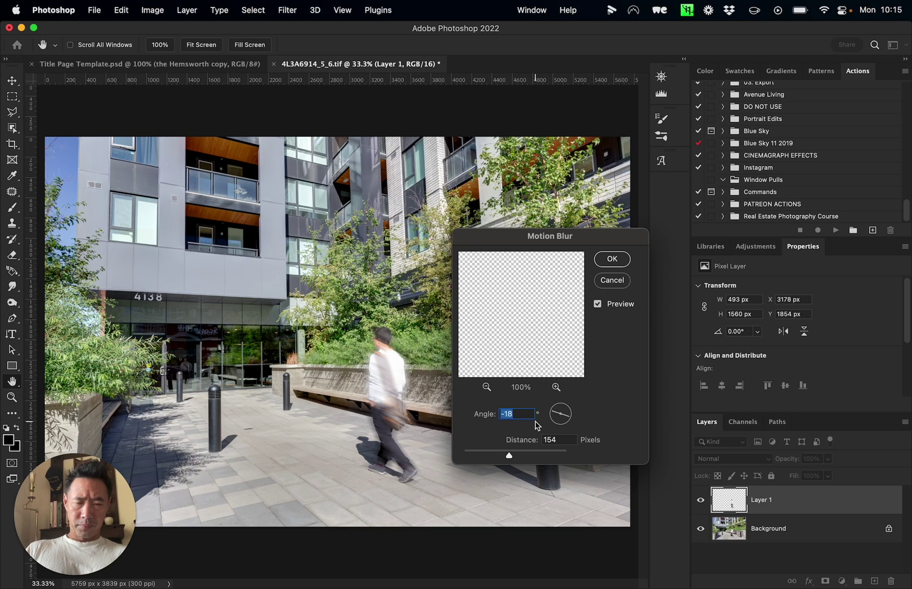
key("Up")
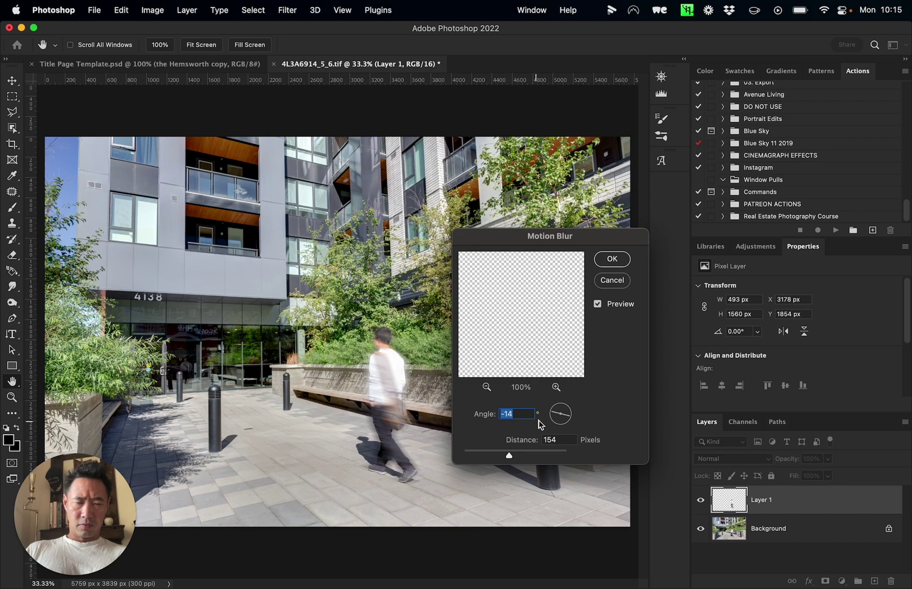
left_click(612, 259)
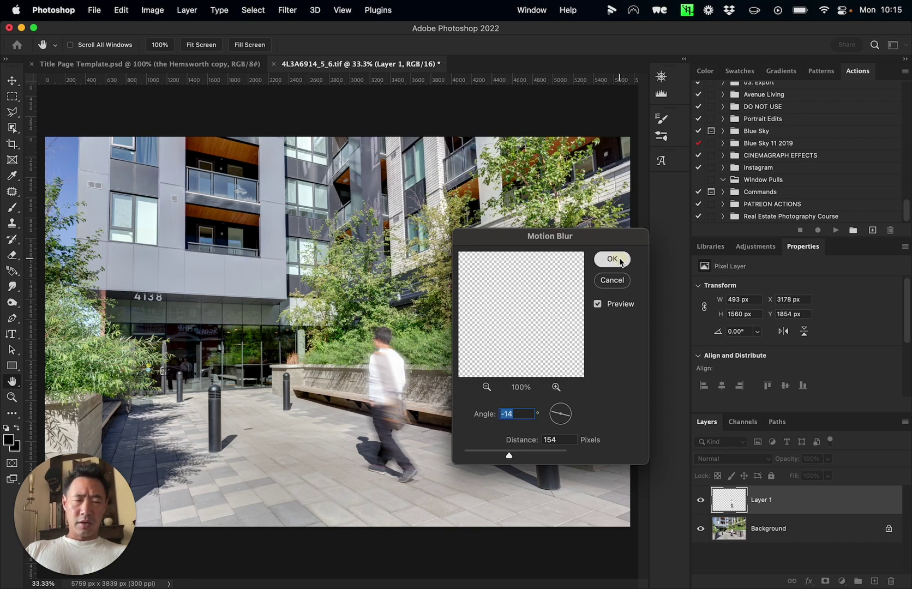
key("l")
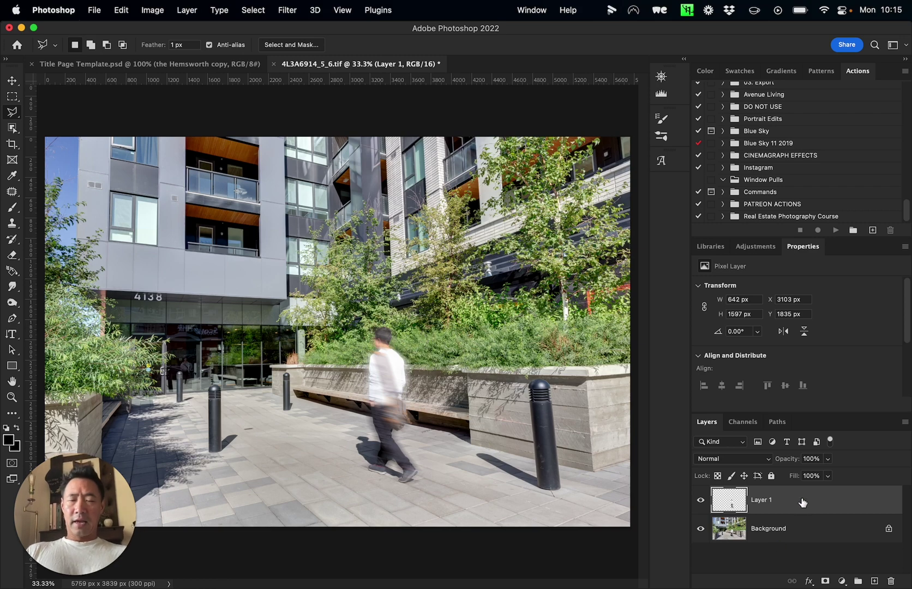
Step: Preview the blurred man without the Background, then duplicate his layer once
left_click(701, 529)
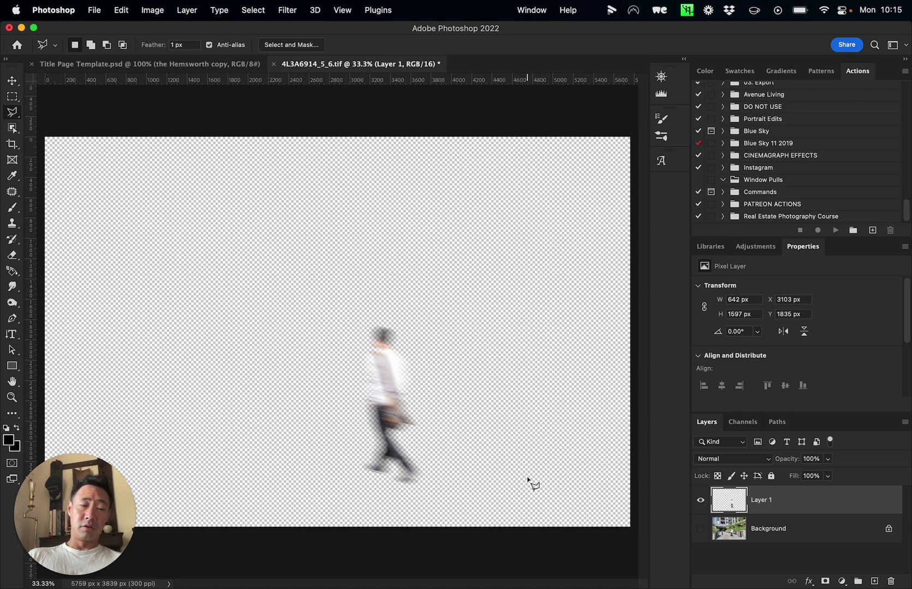
left_click(702, 529)
right_click(788, 507)
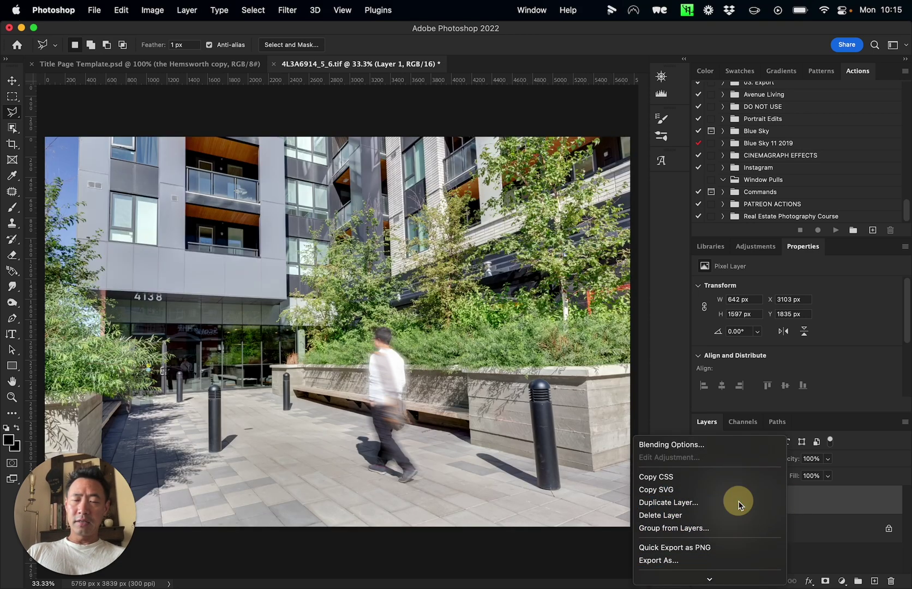
left_click(738, 502)
key("Return")
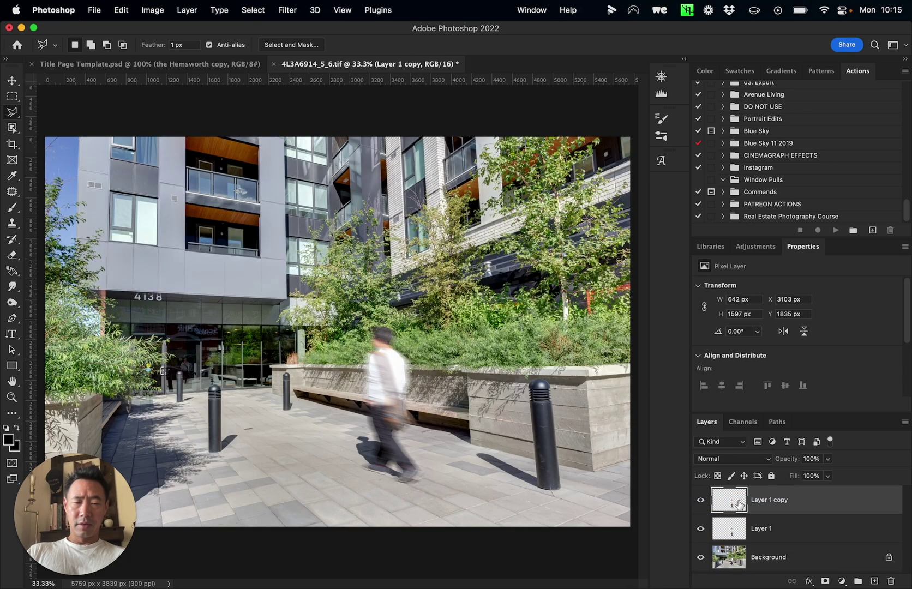
Step: Make three more duplicates, ending with Layer 1 copy 4
right_click(800, 506)
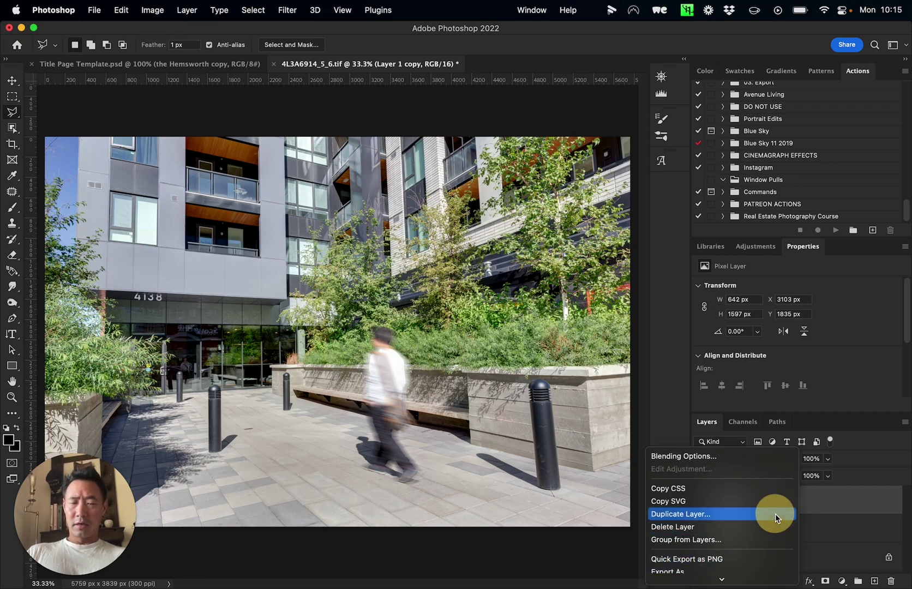
left_click(775, 514)
key("Return")
right_click(796, 506)
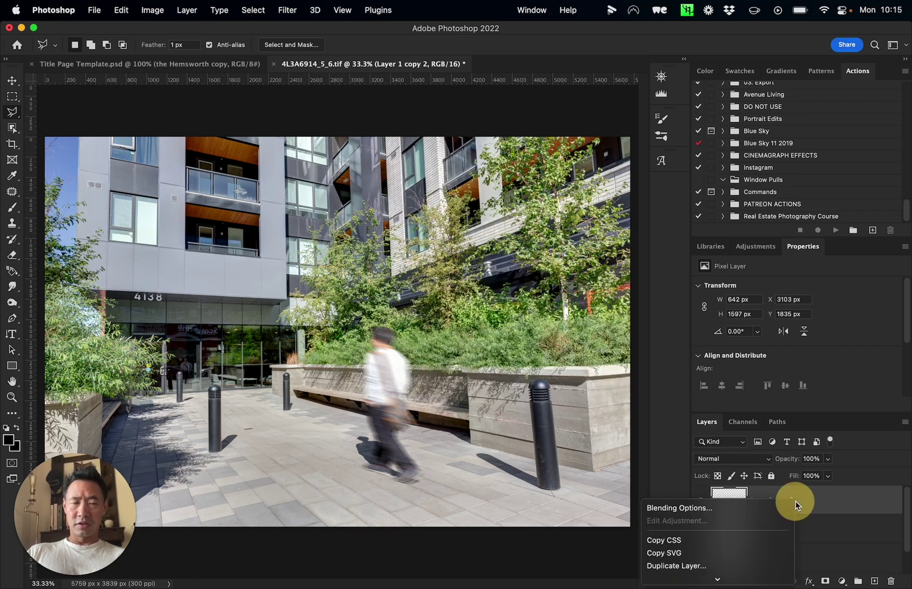
left_click(775, 515)
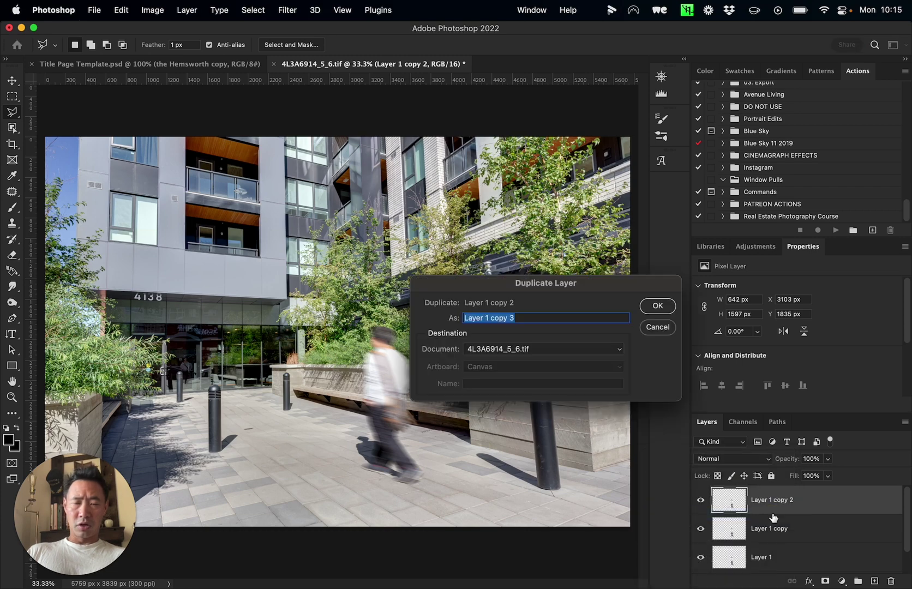
left_click(661, 306)
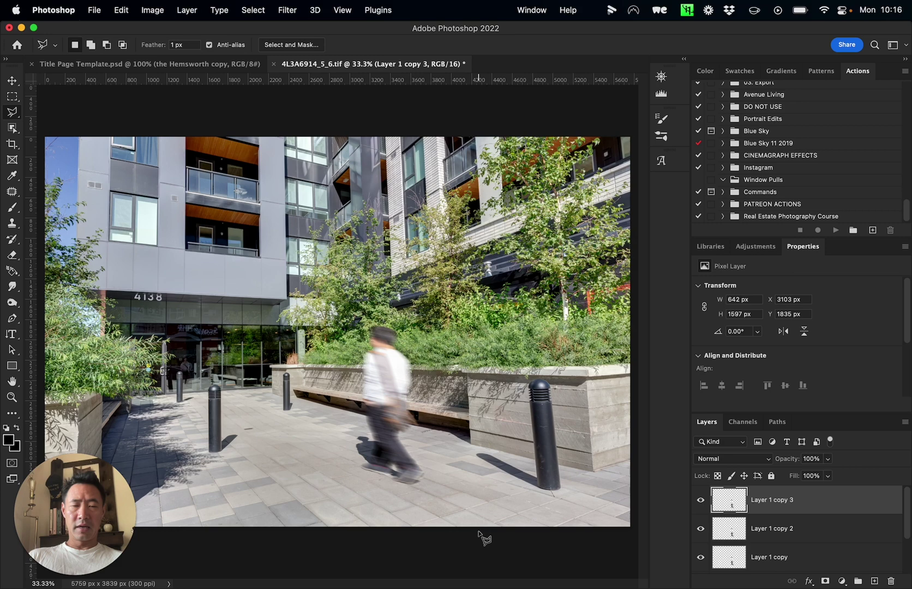
right_click(825, 508)
left_click(810, 569)
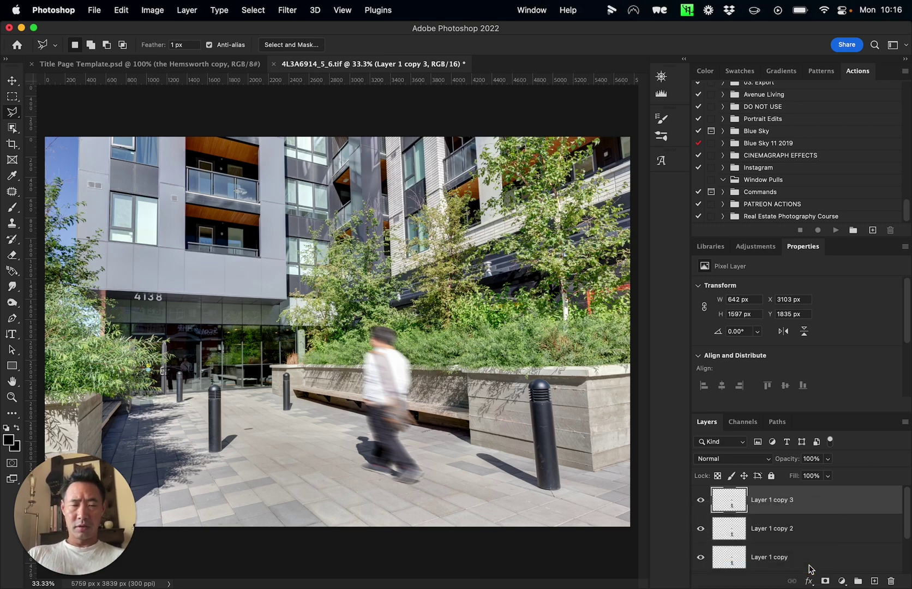
key("Return")
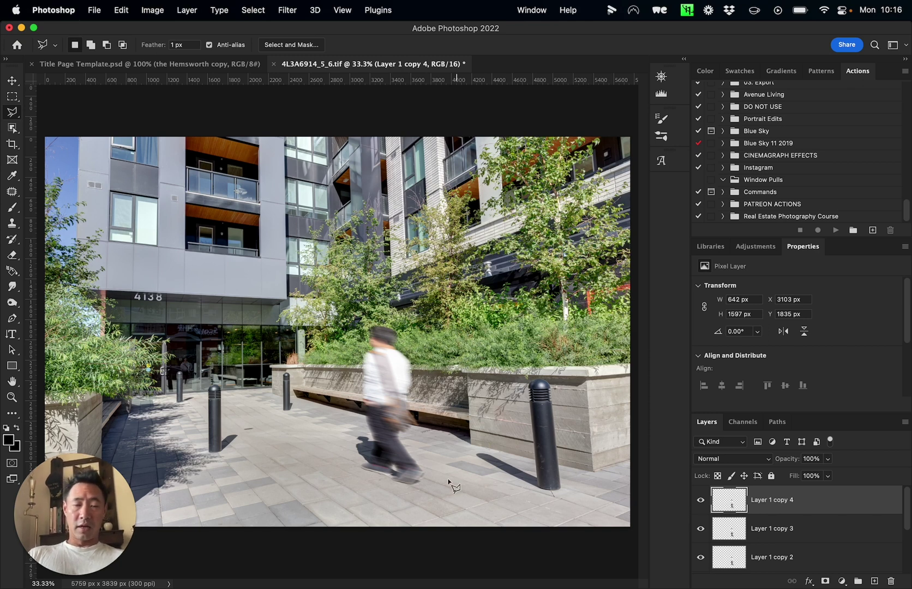
Step: Group Layer 1 through Layer 1 copy 4 into Group 1 and hide the group
scroll(790, 540, "down", 4)
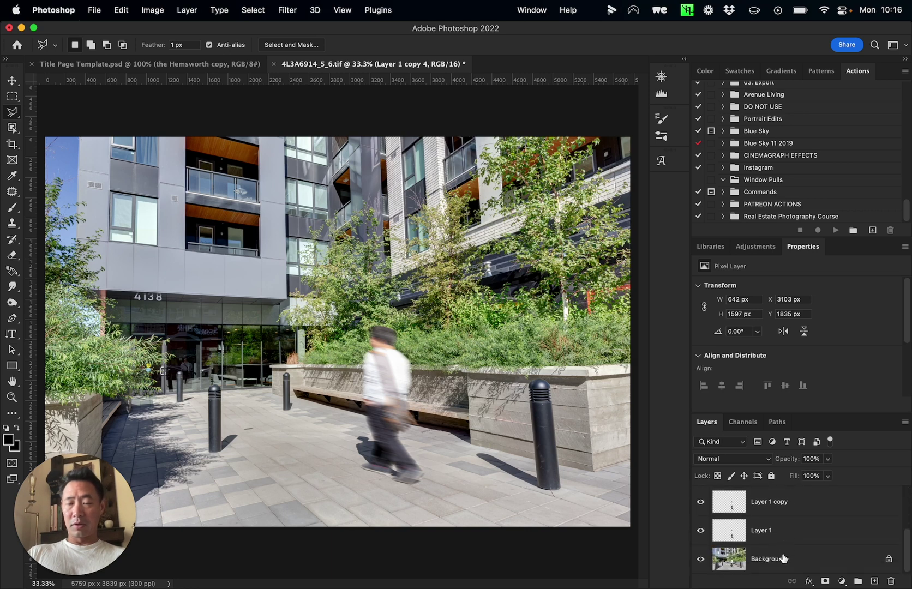
left_click(780, 557)
left_click(811, 526)
scroll(813, 513, "up", 3)
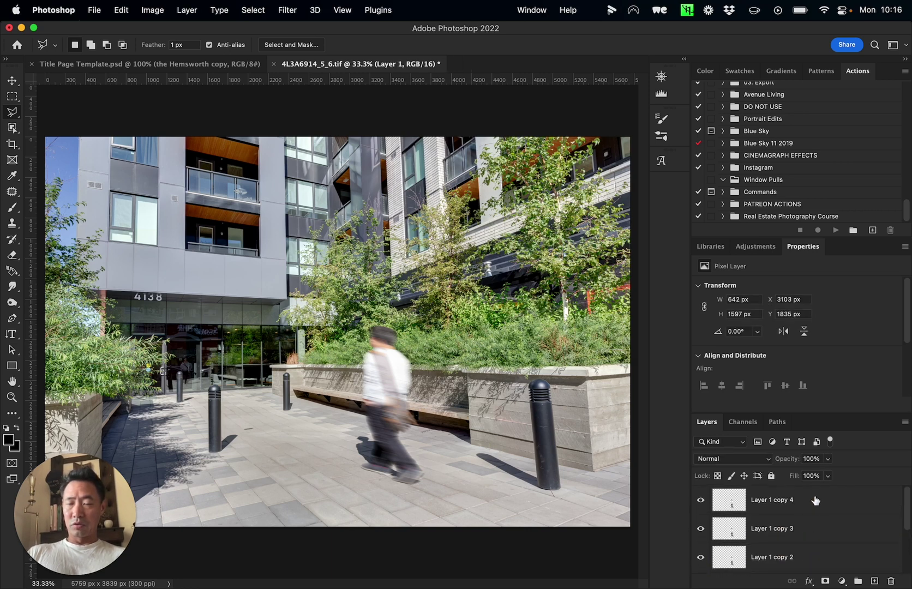
left_click(817, 499, "shift")
key("super+g")
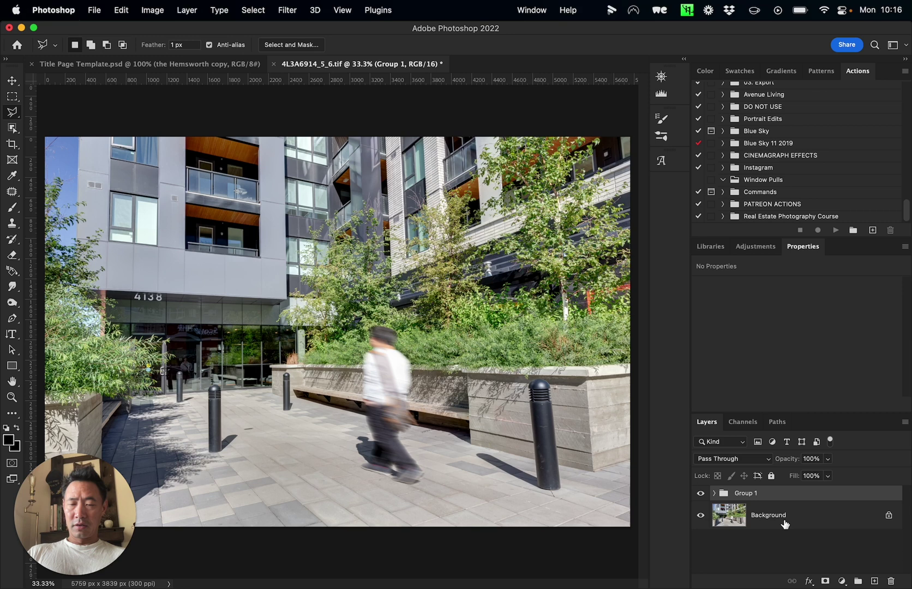
left_click(785, 524)
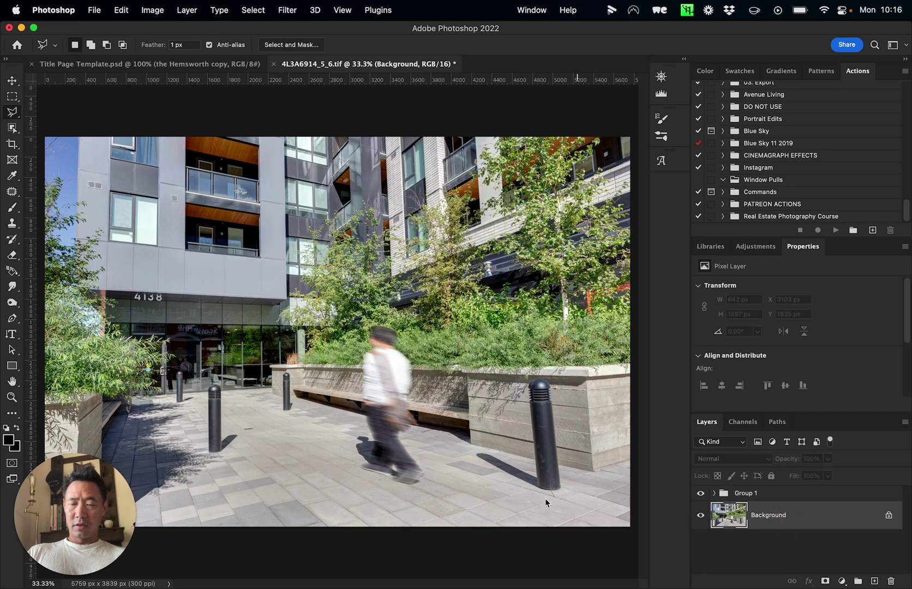
left_click(702, 493)
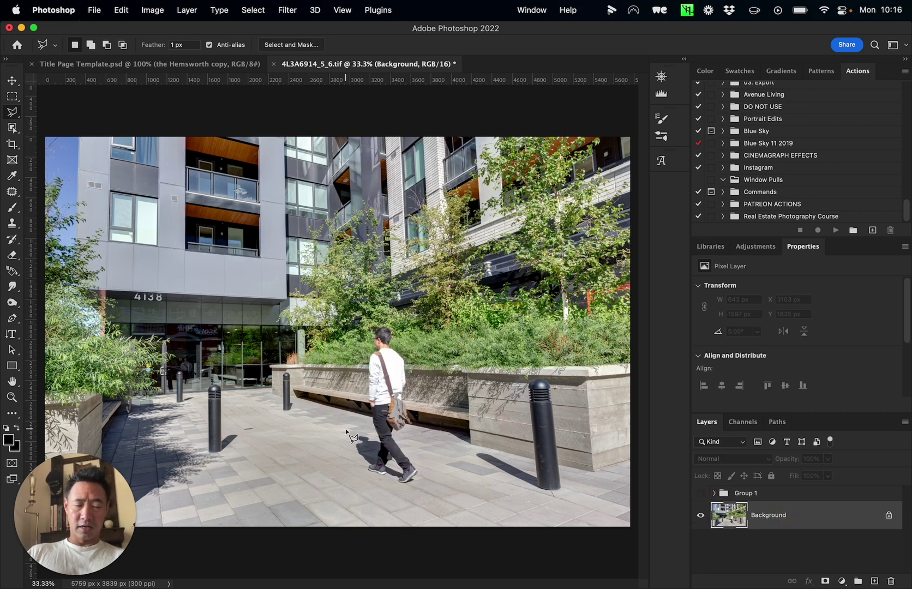
Step: Select the shadow by the walker's feet and copy it onto new Layer 2
key("w")
mouse_move(346, 430)
left_mouse_down()
mouse_move(378, 481)
mouse_move(397, 482)
left_mouse_up()
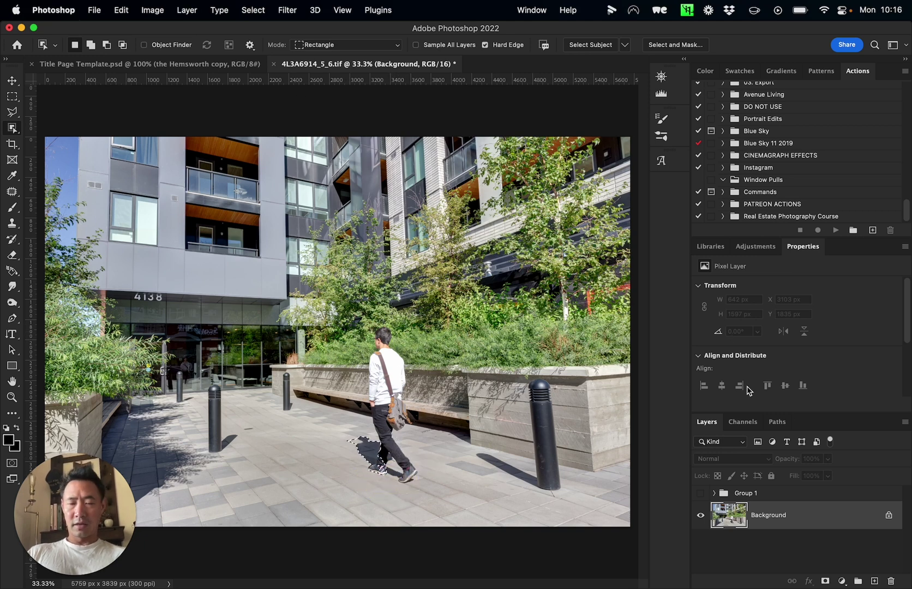
key("l")
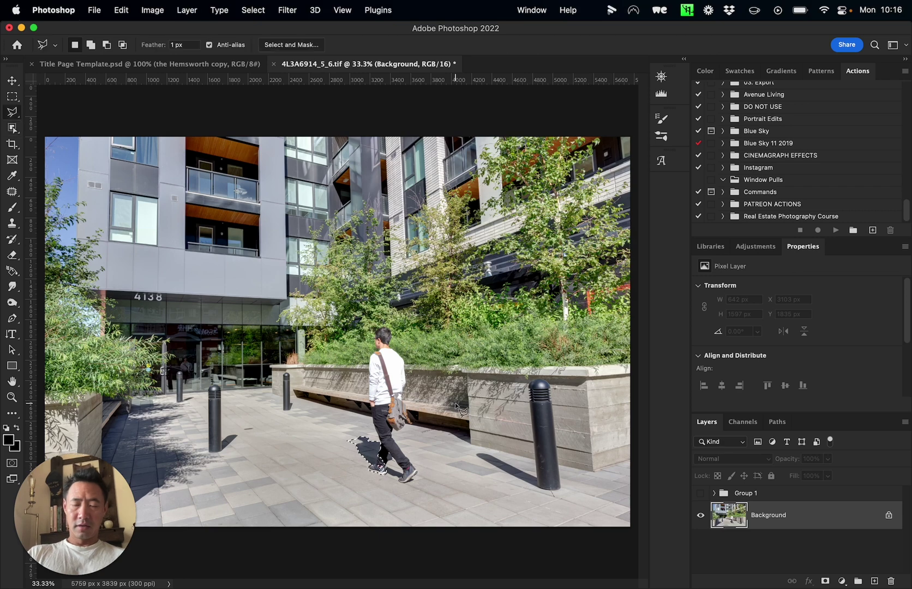
right_click(368, 449)
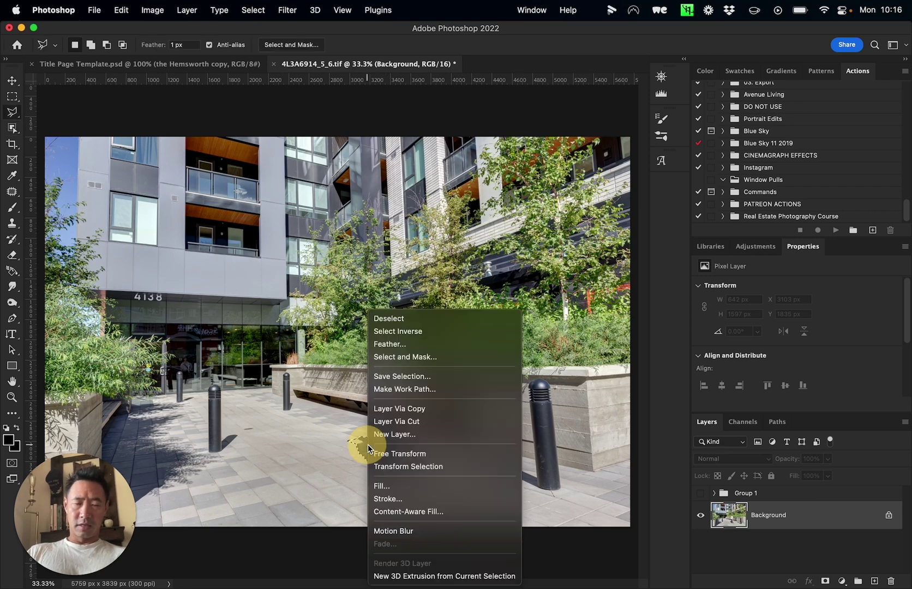
left_click(399, 409)
Step: Choose Filter > Blur > Motion Blur for Layer 2, at −14° and 154 pixels
left_click(279, 7)
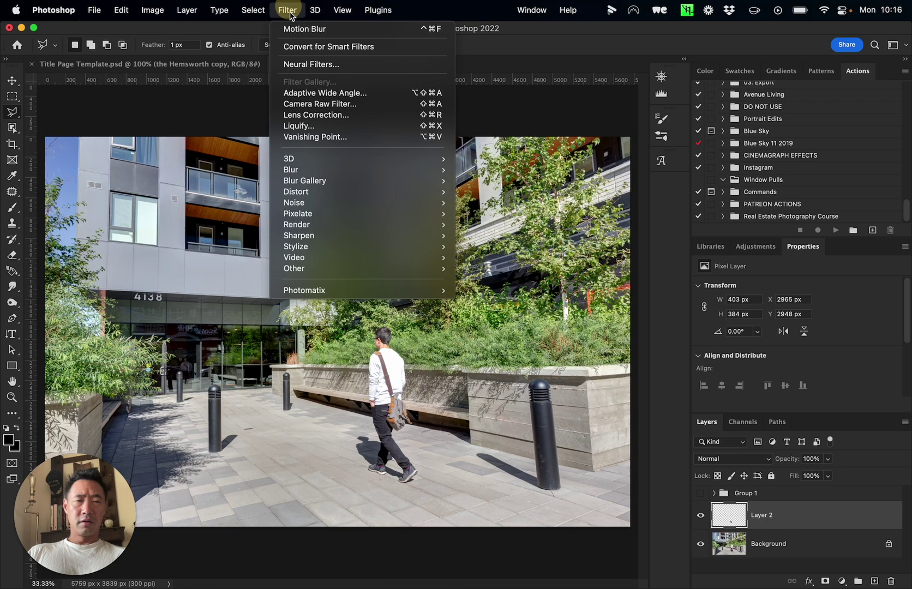
mouse_move(370, 180)
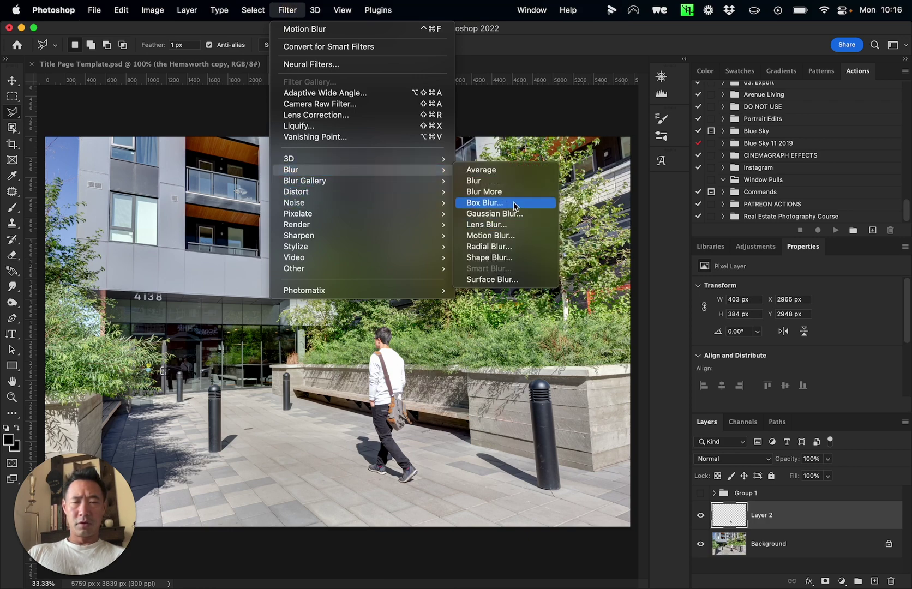
left_click(516, 236)
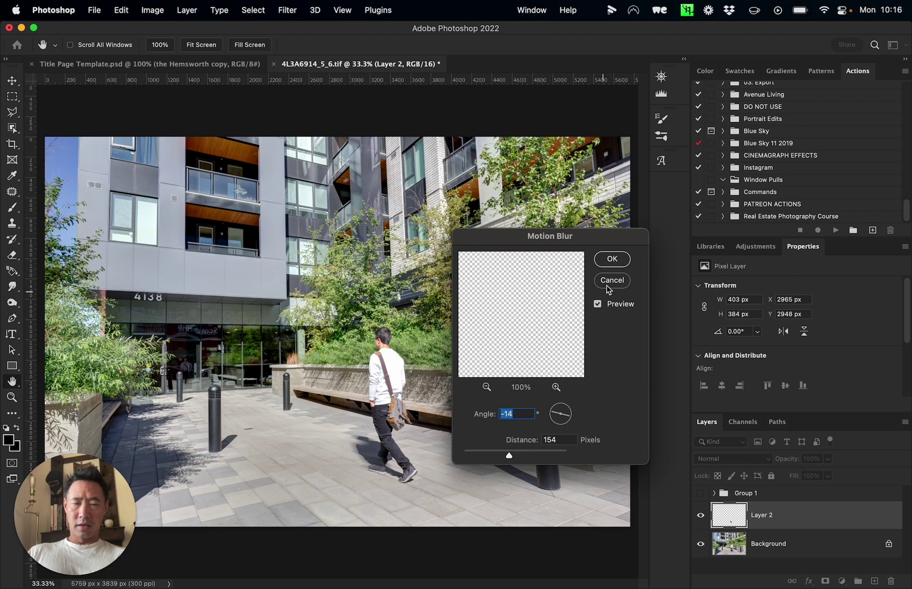
Step: Apply the shadow's motion blur and duplicate it twice, up to Layer 2 copy 2
key("Return")
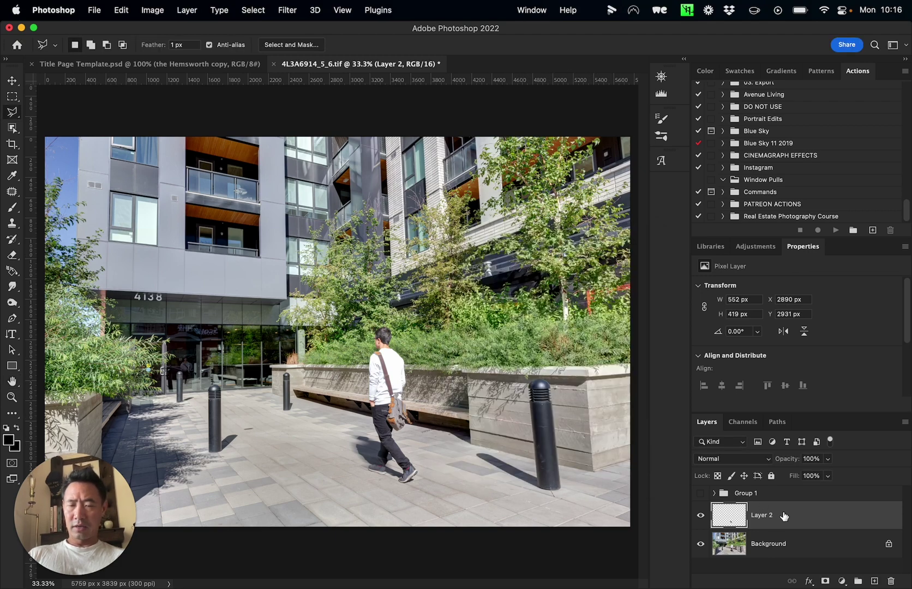
right_click(784, 516)
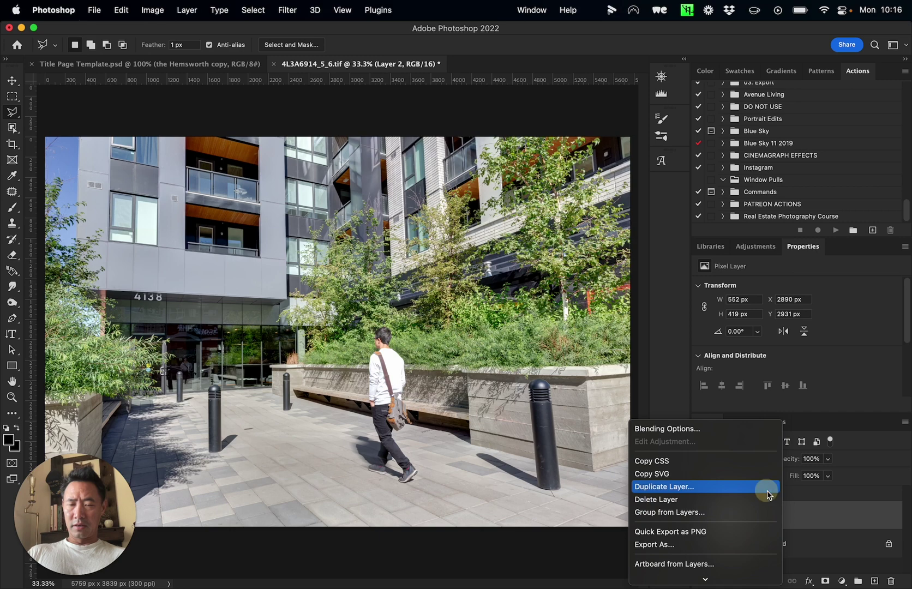
left_click(767, 494)
key("Return")
right_click(807, 513)
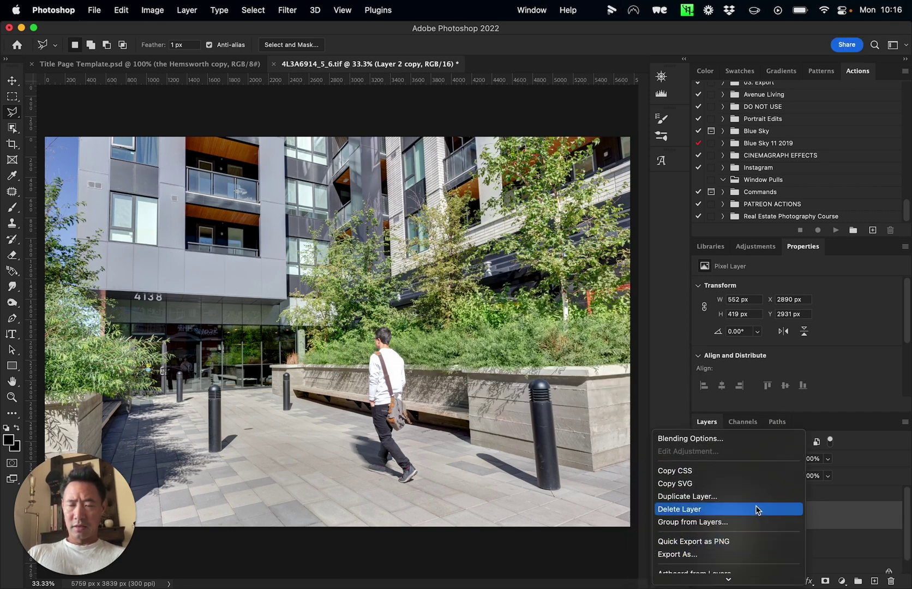
left_click(757, 495)
key("Return")
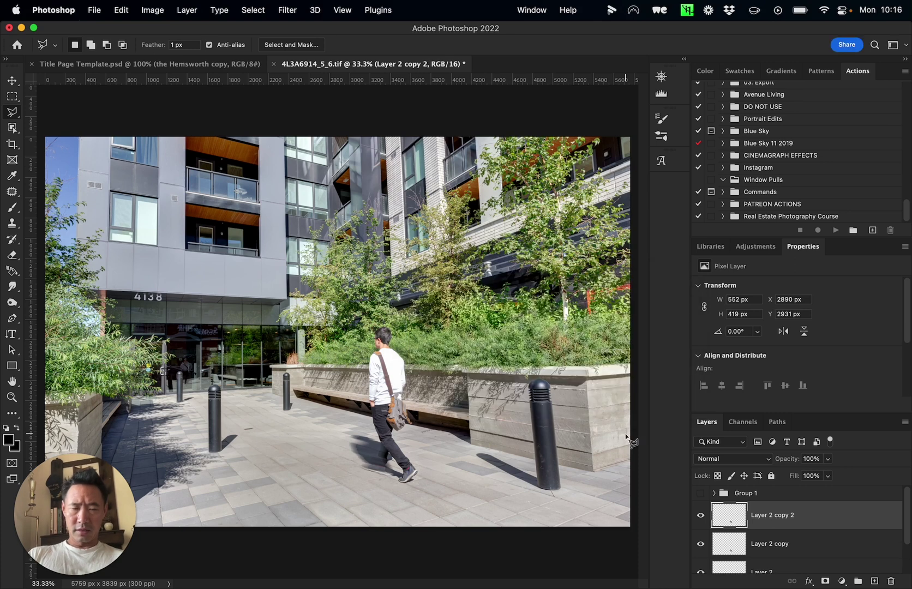
Step: Make Group 1 visible again, check its contents, and select the Background layer
key("v")
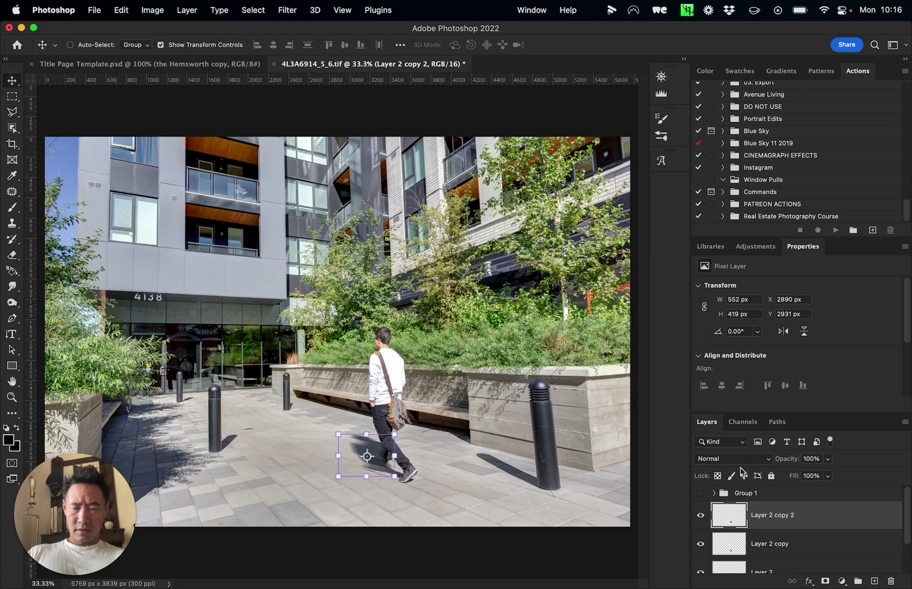
left_click(701, 494)
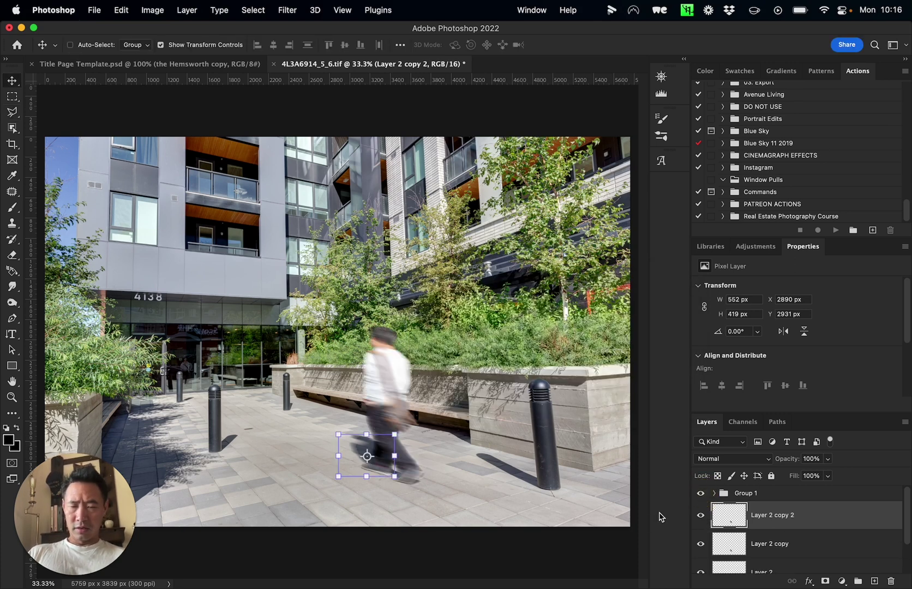
left_click(714, 493)
left_click(714, 493)
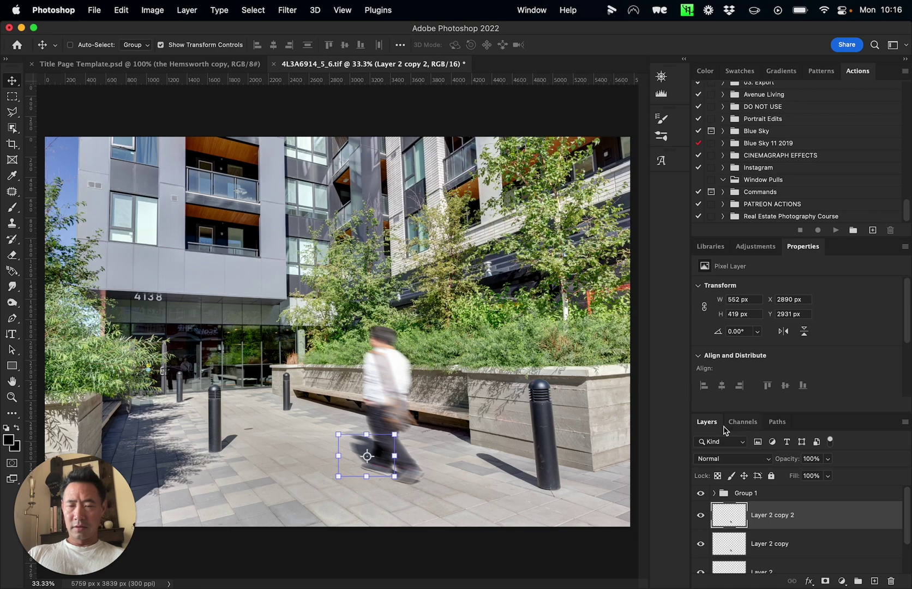
scroll(761, 506, "down", 2)
left_click(763, 560)
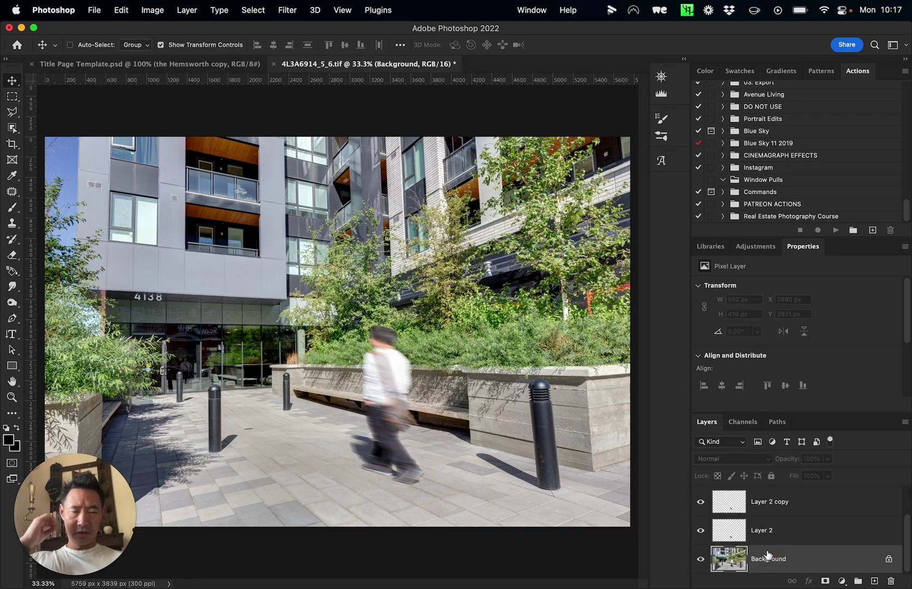